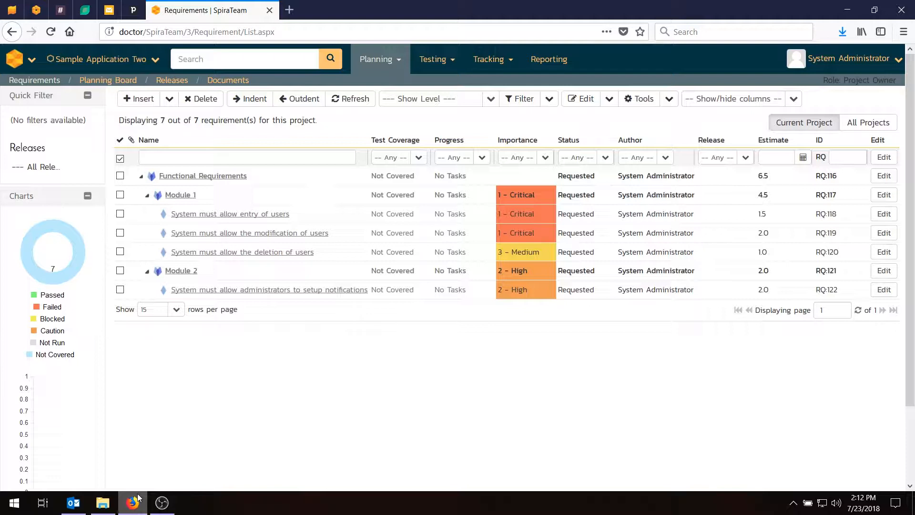
In the project's Releases list, insert a new release named "Release 1.0", save it and start another new release
mouse_move(396, 70)
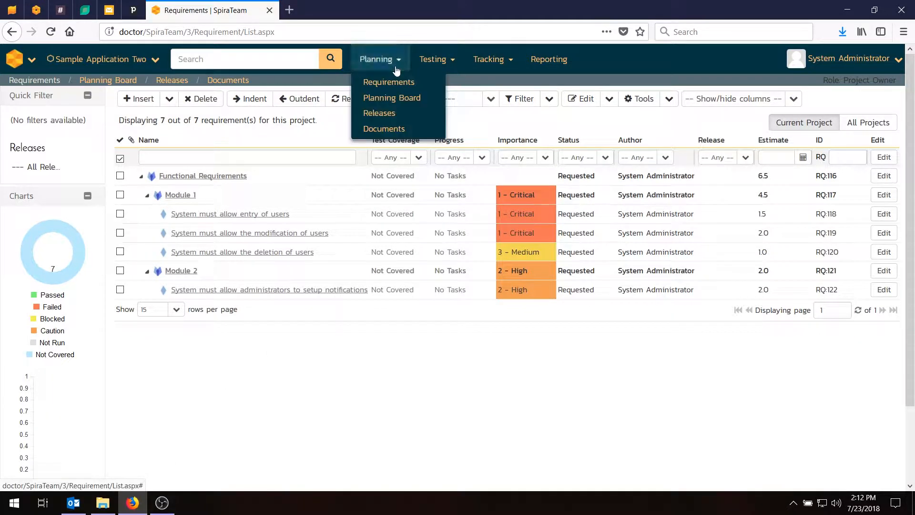
left_click(387, 113)
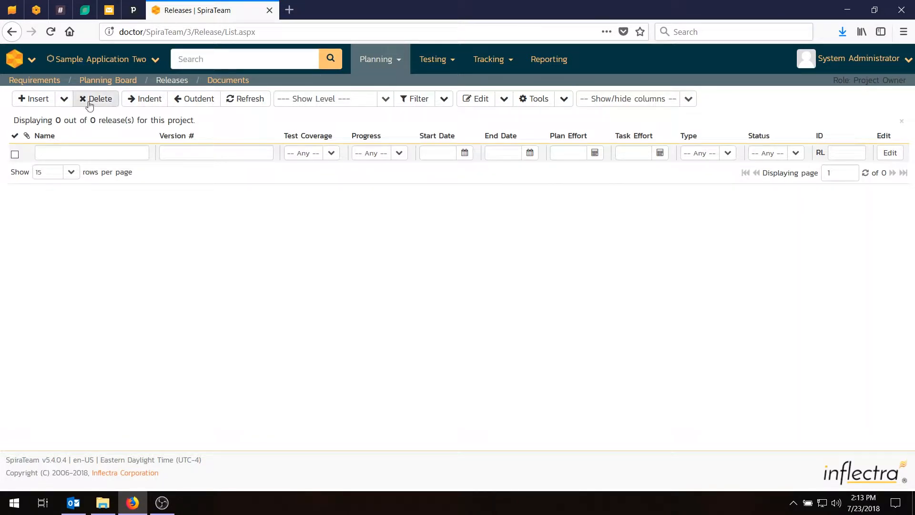
left_click(66, 102)
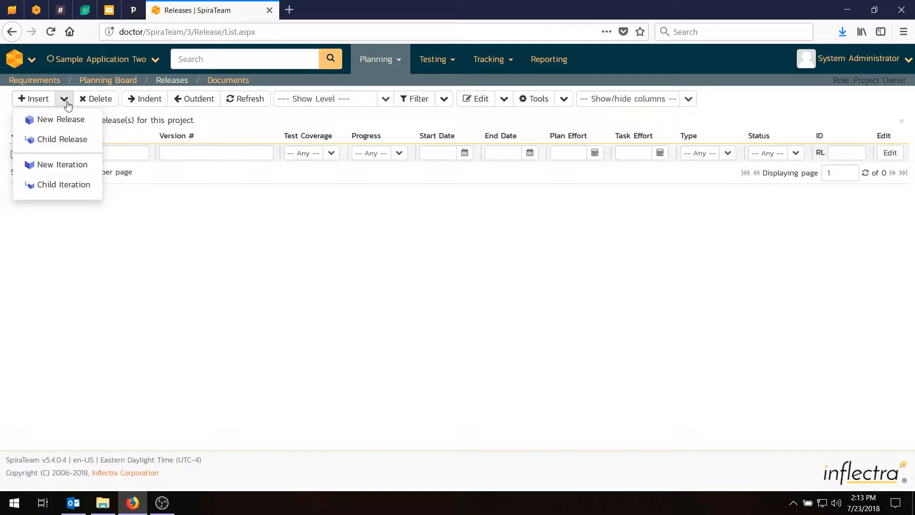
left_click(47, 120)
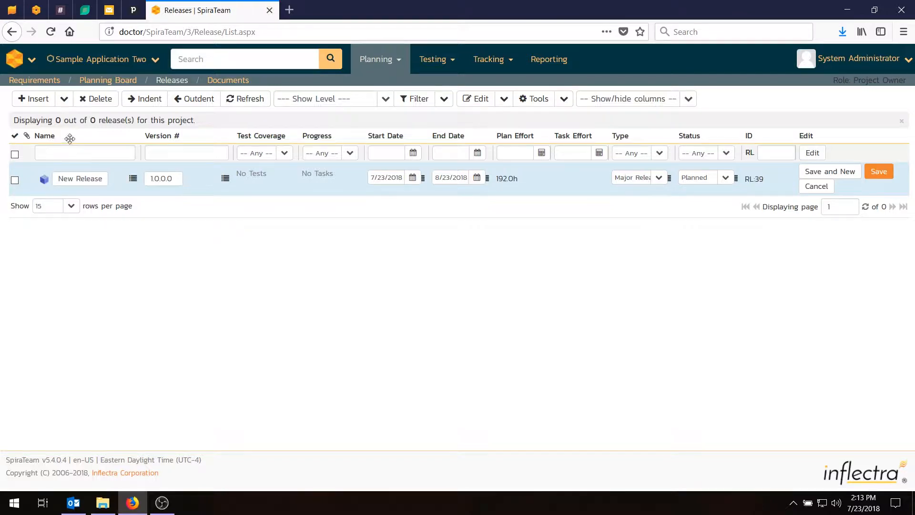
triple_click(79, 179)
type("Re")
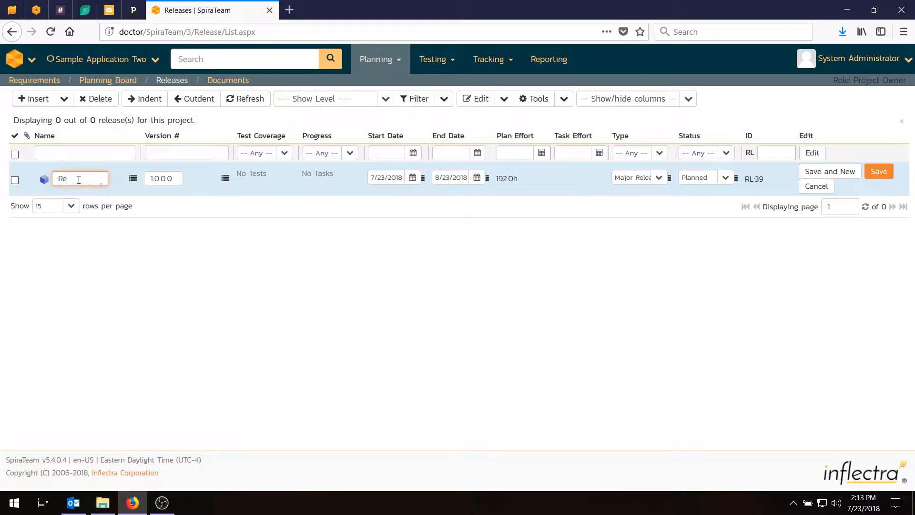
type("lease 1.0")
key("Tab")
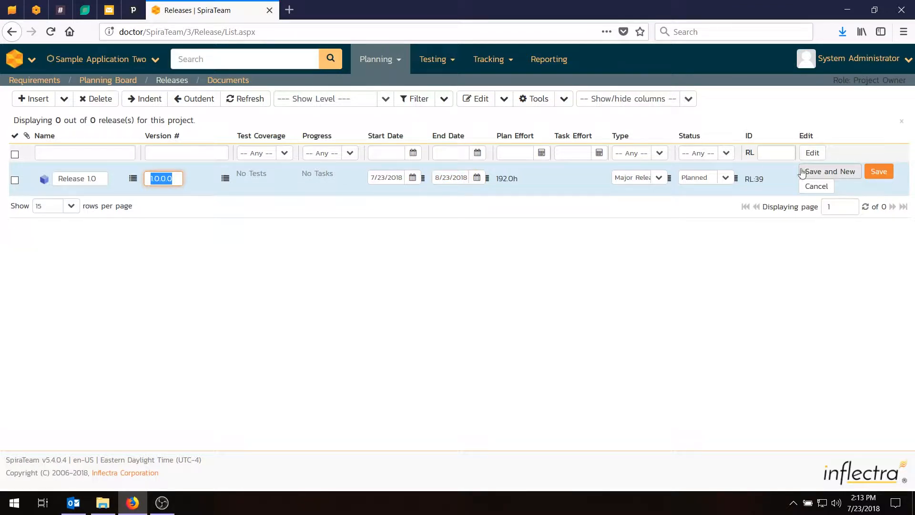
left_click(828, 176)
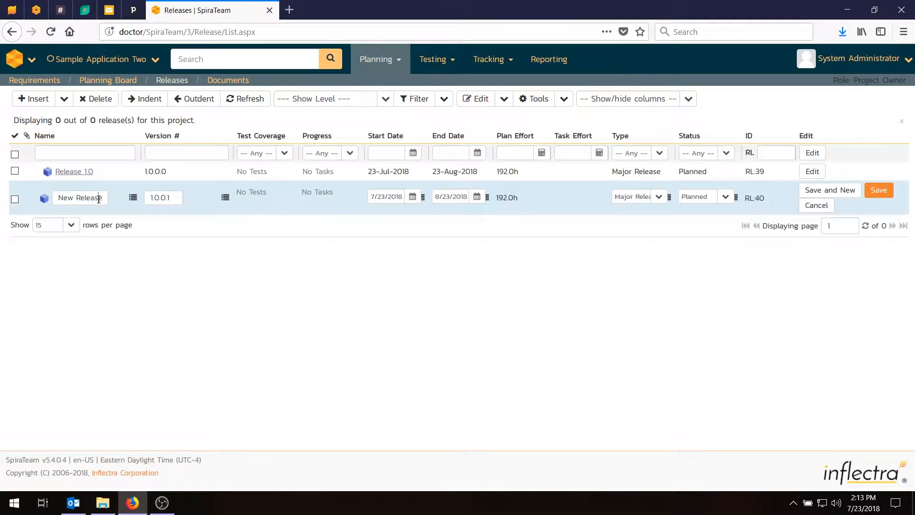
Name the second new release "Release 1.1" and set its version number to 1.1.0.0
triple_click(99, 199)
type("Rel")
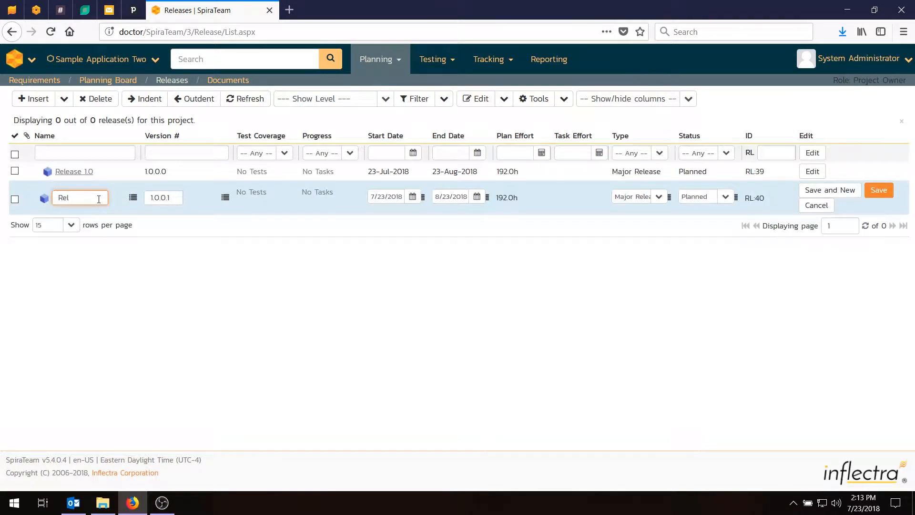
type("ease 1.1")
key("Tab")
type("1.")
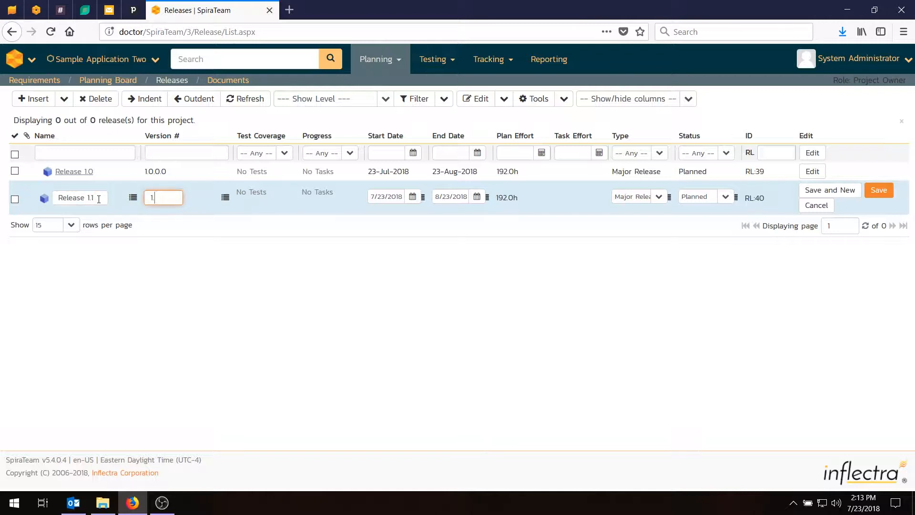
type("1.0.0")
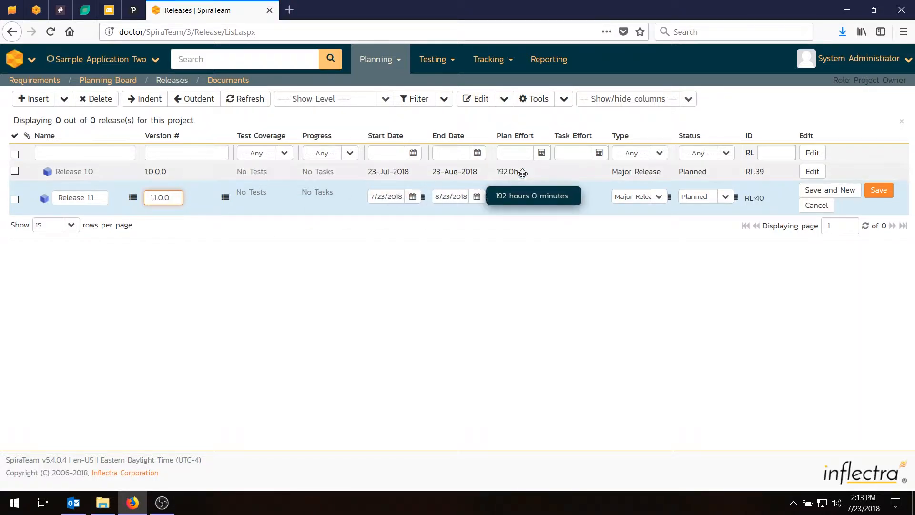
Set Release 1.1's start date to 08/27/2018 and end date to 10/31/2018, and save the release
left_click(386, 197)
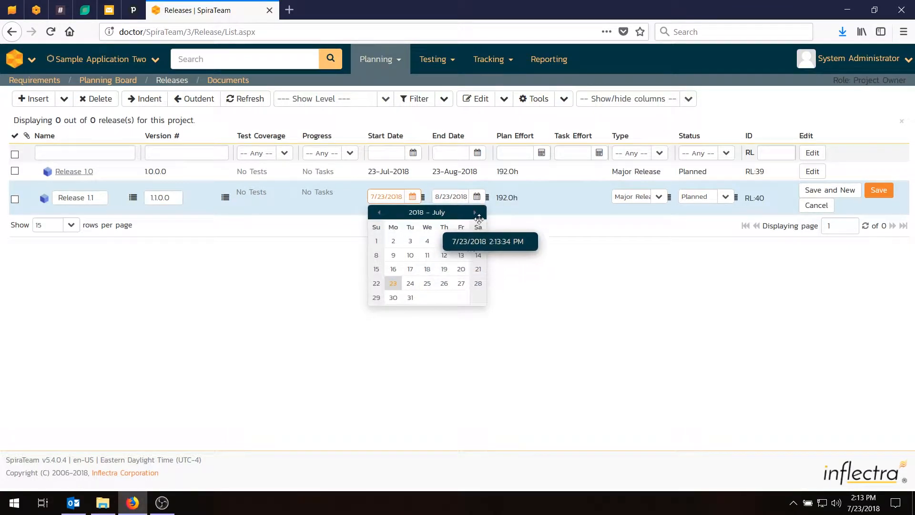
left_click(475, 213)
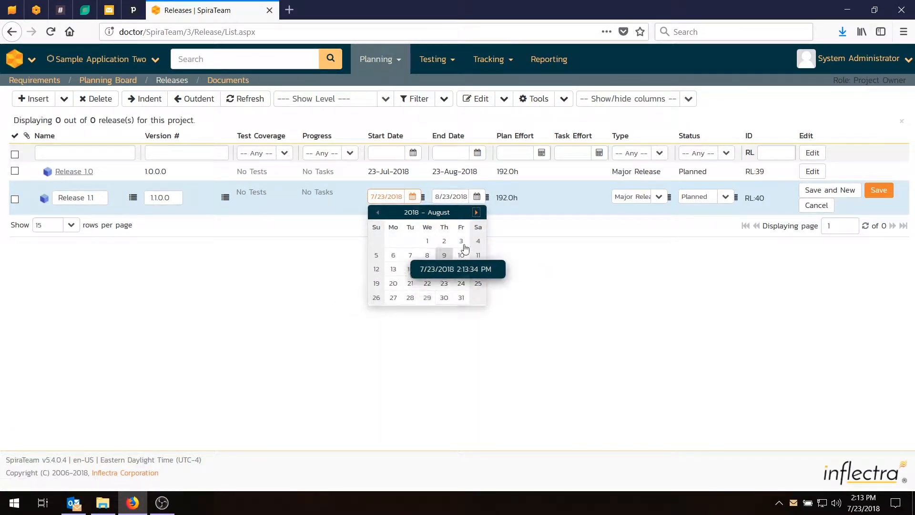
left_click(391, 298)
left_click(450, 196)
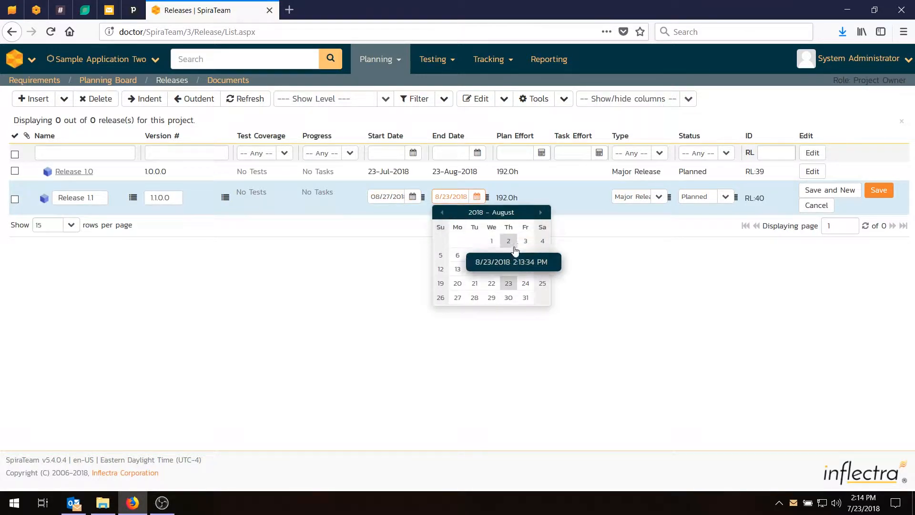
left_click(539, 213)
left_click(540, 213)
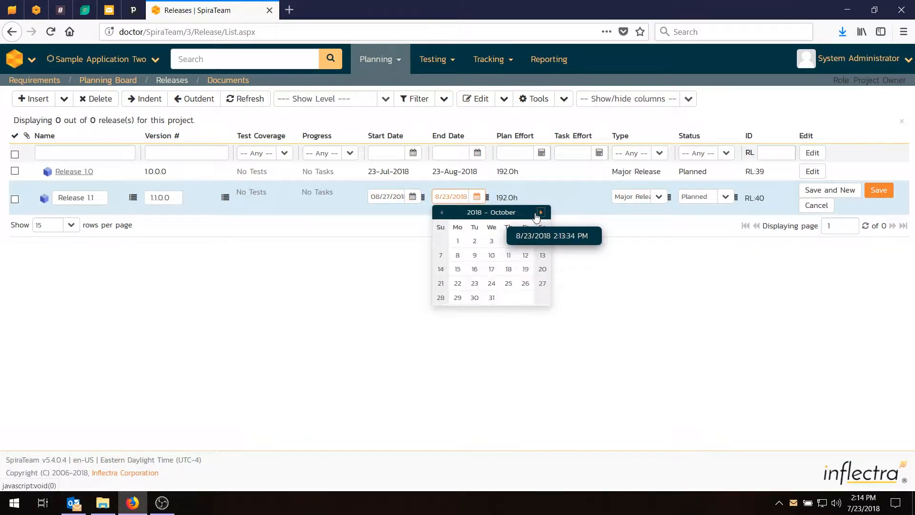
left_click(491, 302)
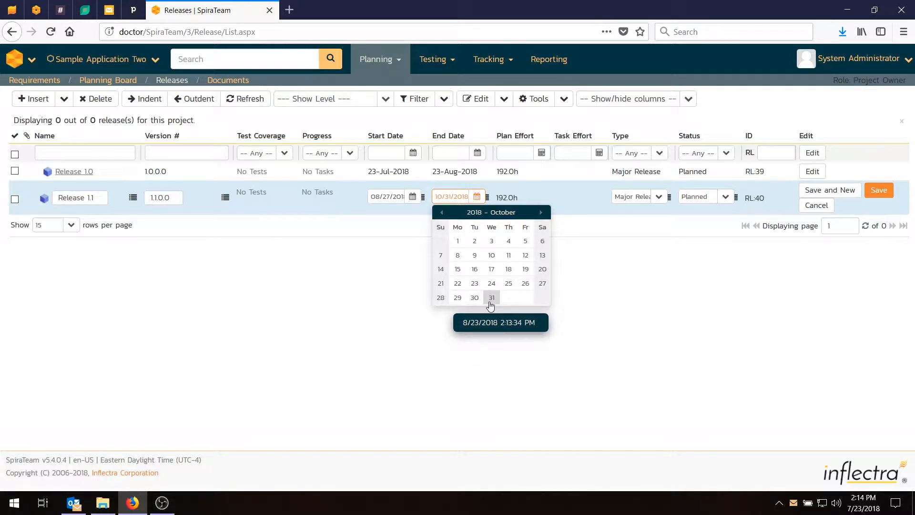
left_click(890, 195)
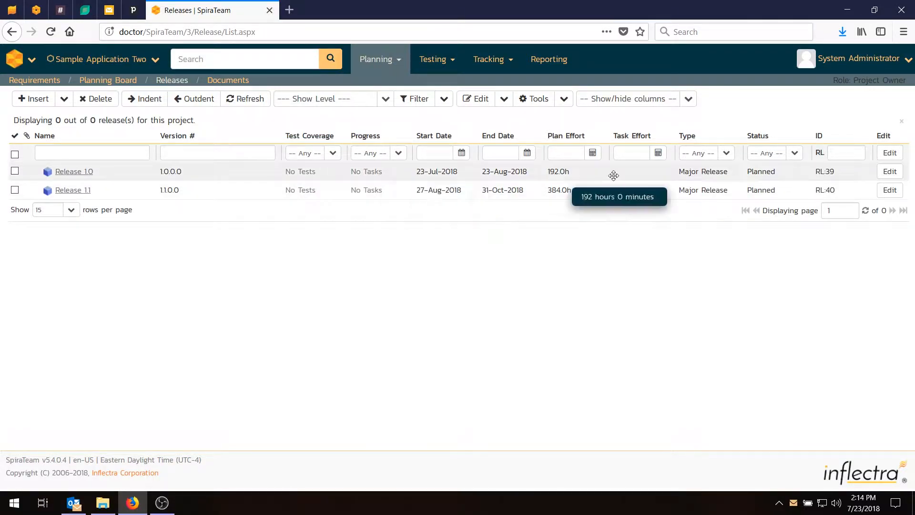
Change Release 1.0's end date to 24-Sep-2018 and save the release
left_click(893, 174)
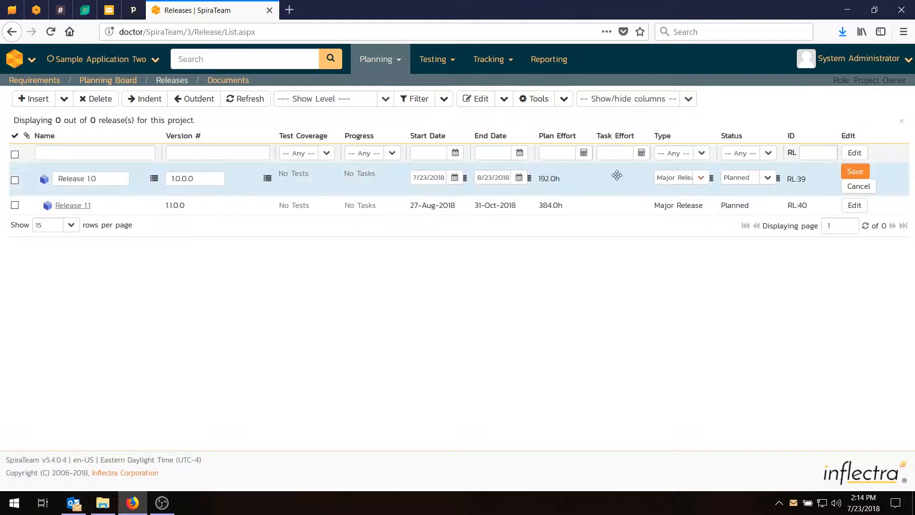
left_click(513, 179)
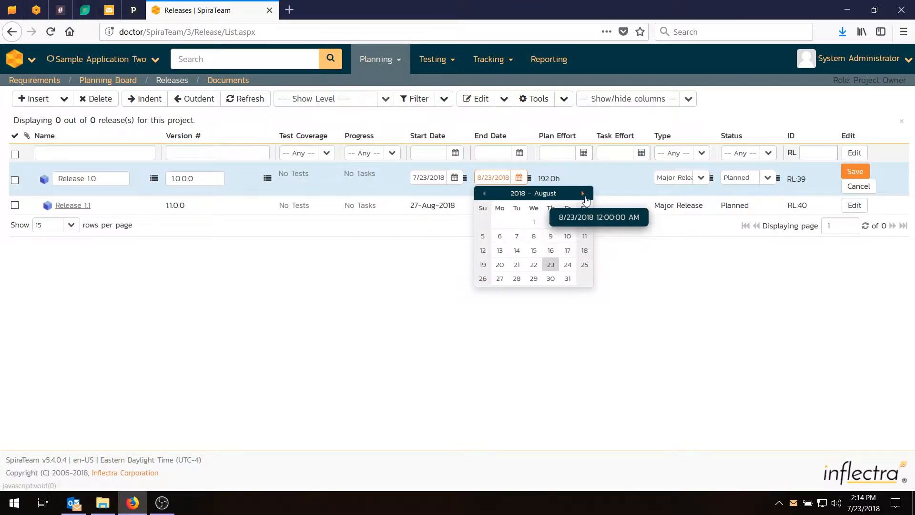
left_click(584, 194)
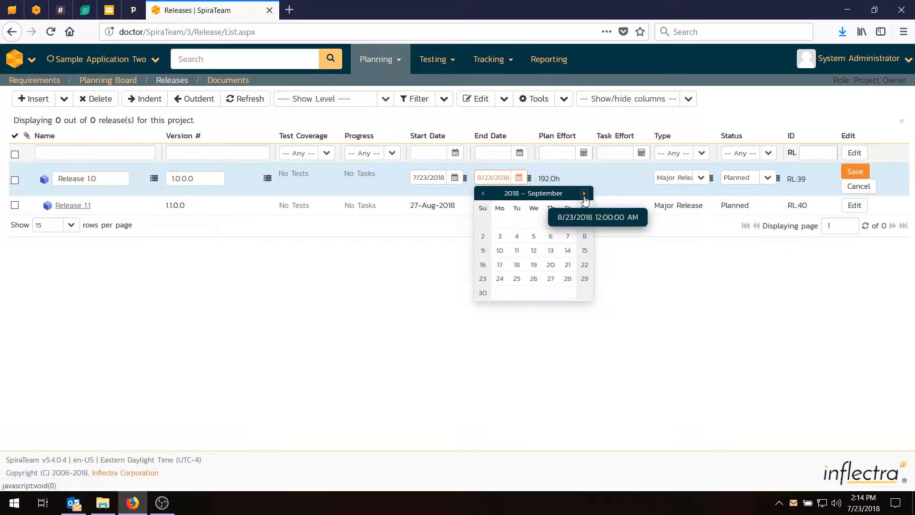
left_click(499, 279)
left_click(854, 171)
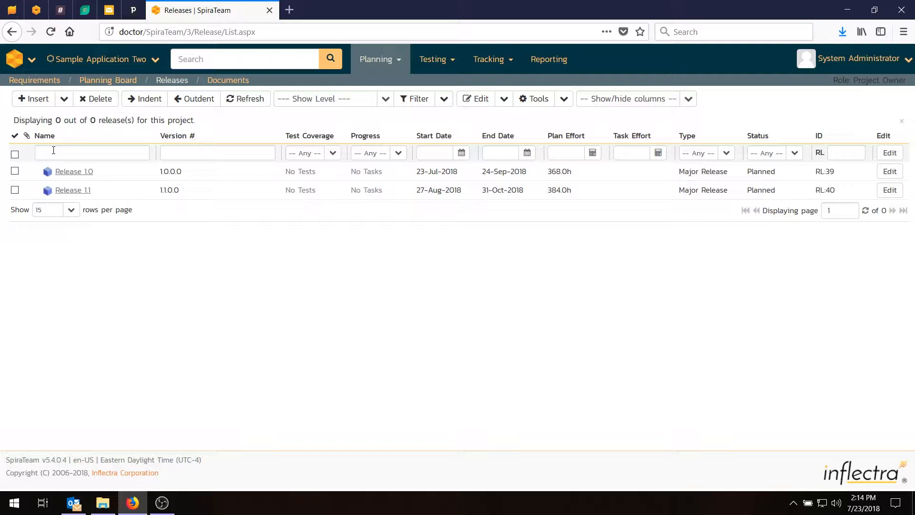
Insert a child iteration under Release 1.0 and name it "Release 1.0 Iteration 1"
left_click(16, 172)
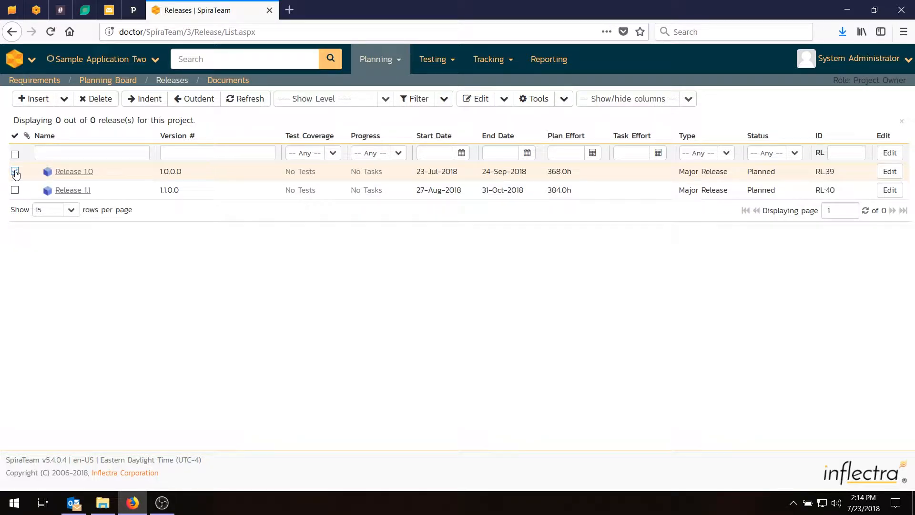
left_click(63, 99)
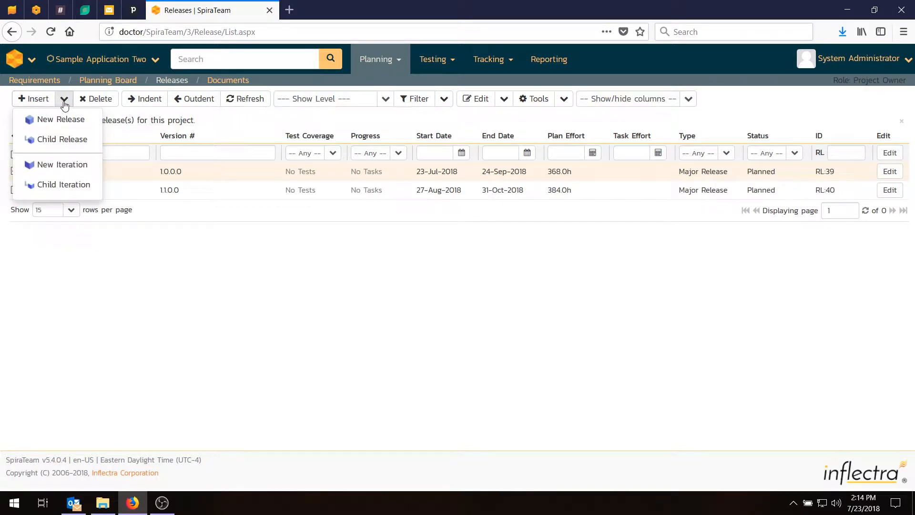
left_click(66, 188)
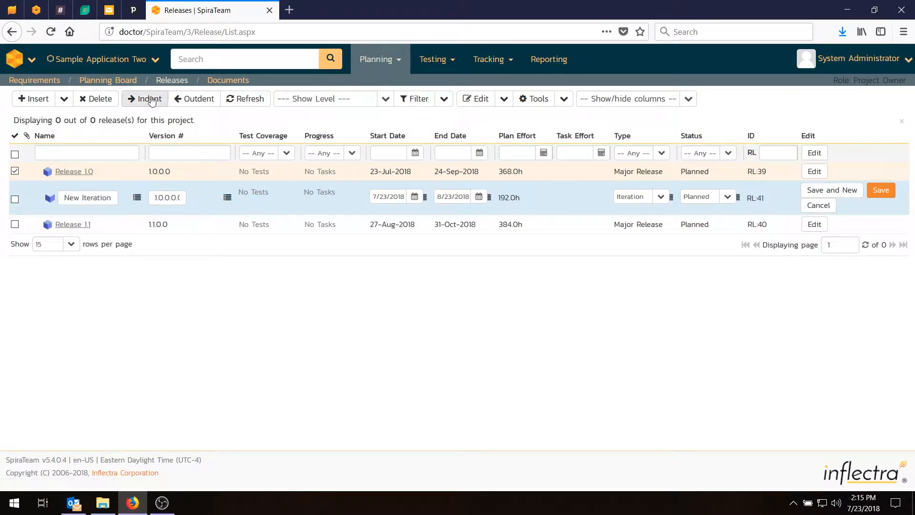
triple_click(92, 198)
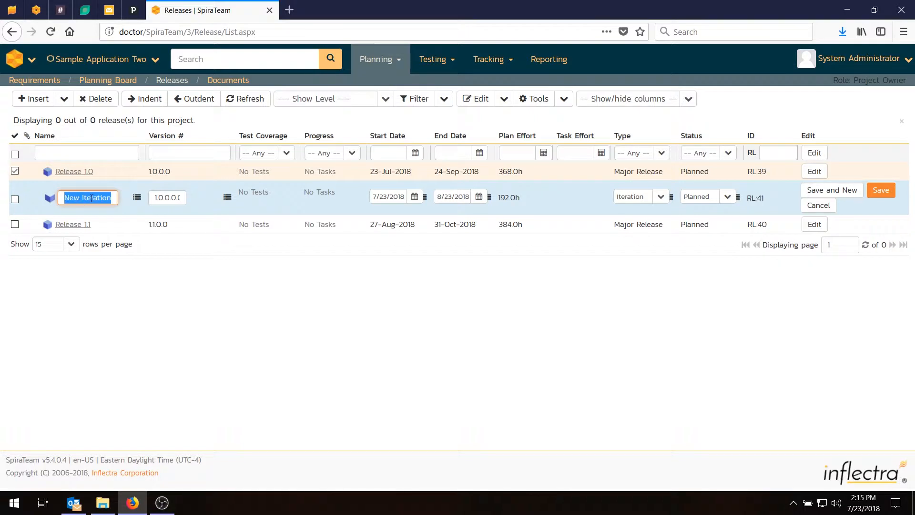
type("Release 1.")
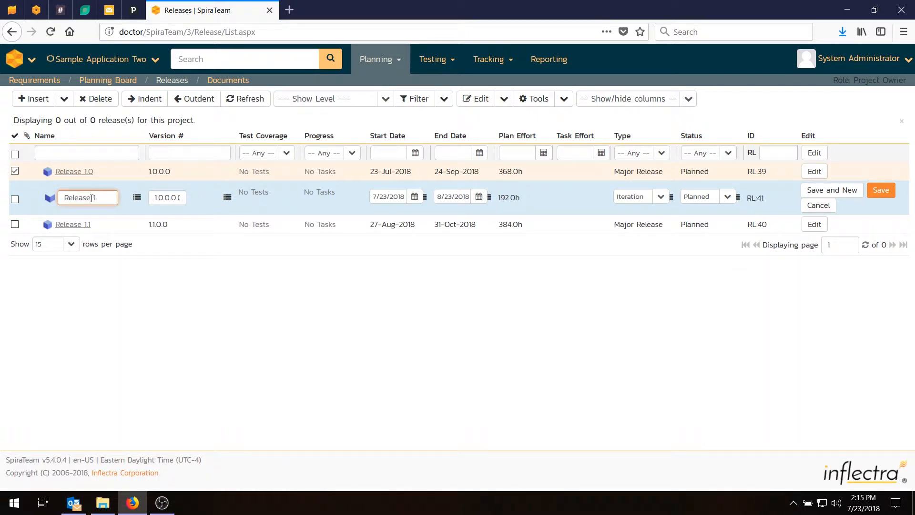
type("0 Iteration 1")
Set the new iteration's version number to 1.0.0.0.0001 and save it
left_click(171, 198)
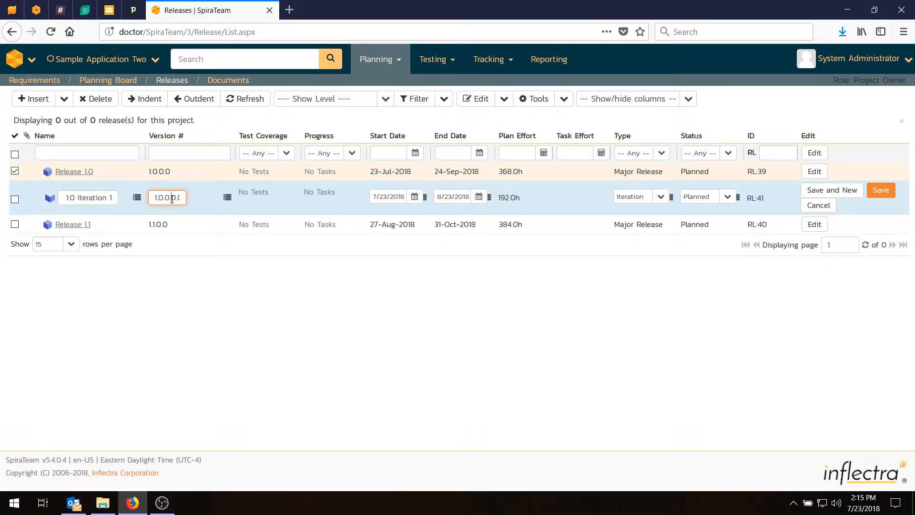
key("End")
key("BackSpace")
type("1")
key("BackSpace")
type("1")
left_click(878, 191)
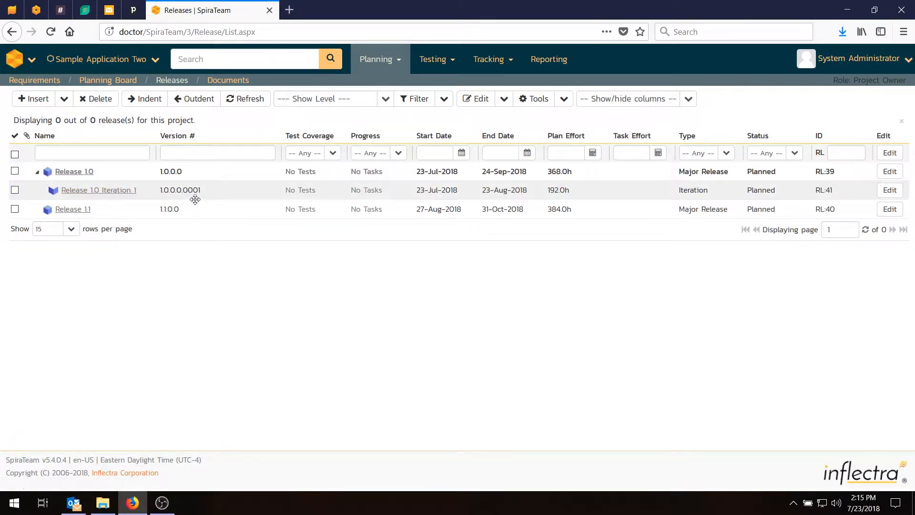
Insert two more child iterations under Release 1.0
left_click(15, 171)
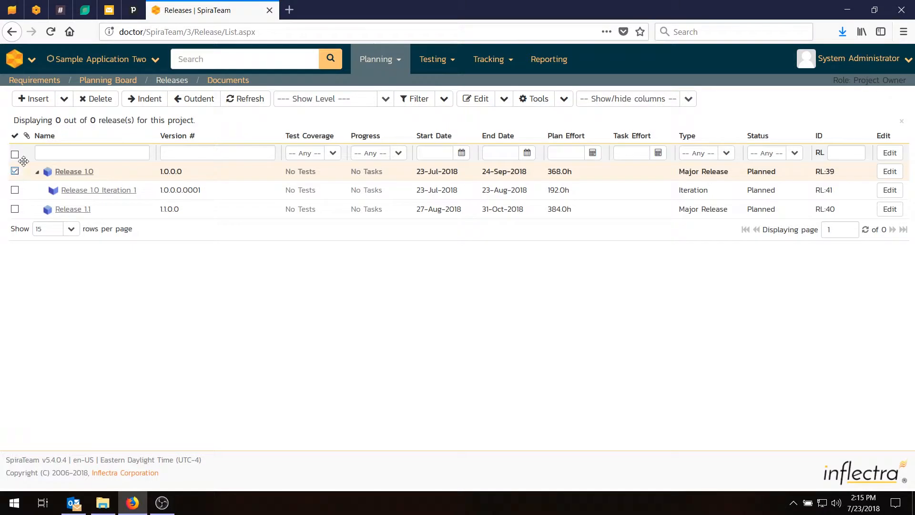
left_click(64, 98)
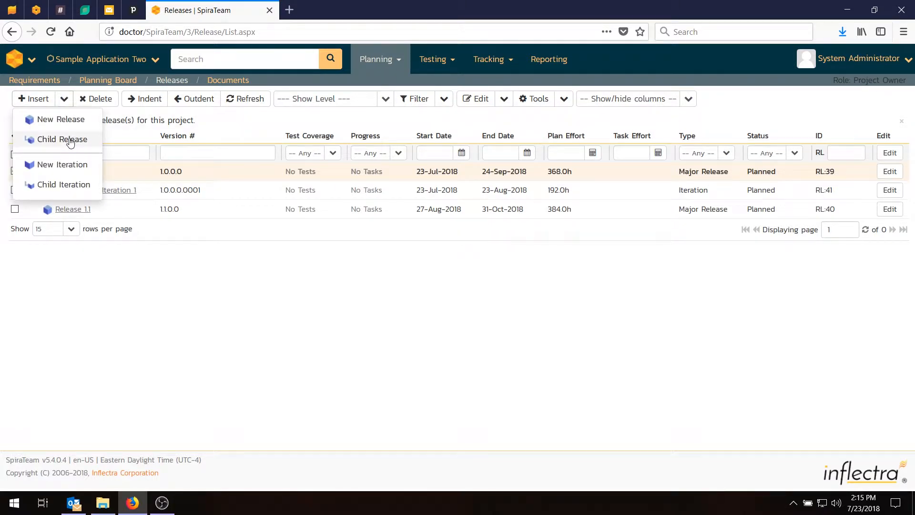
left_click(69, 186)
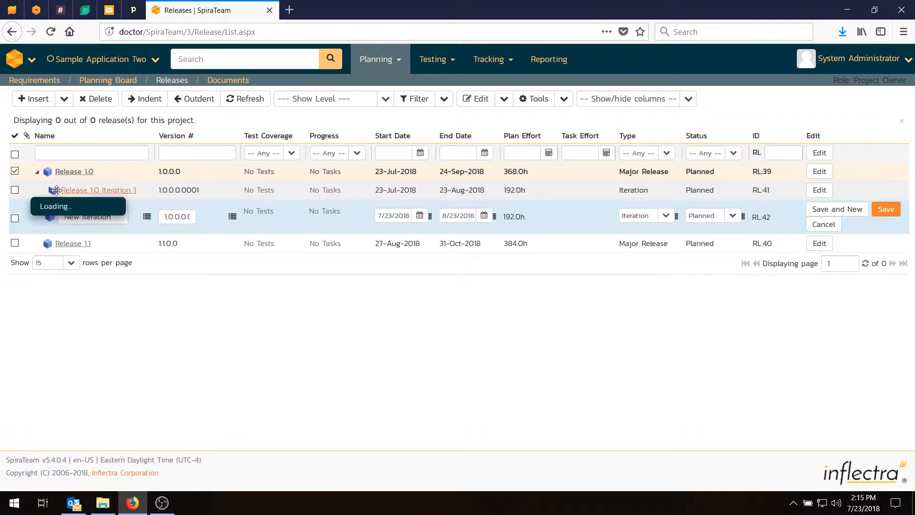
left_click(64, 99)
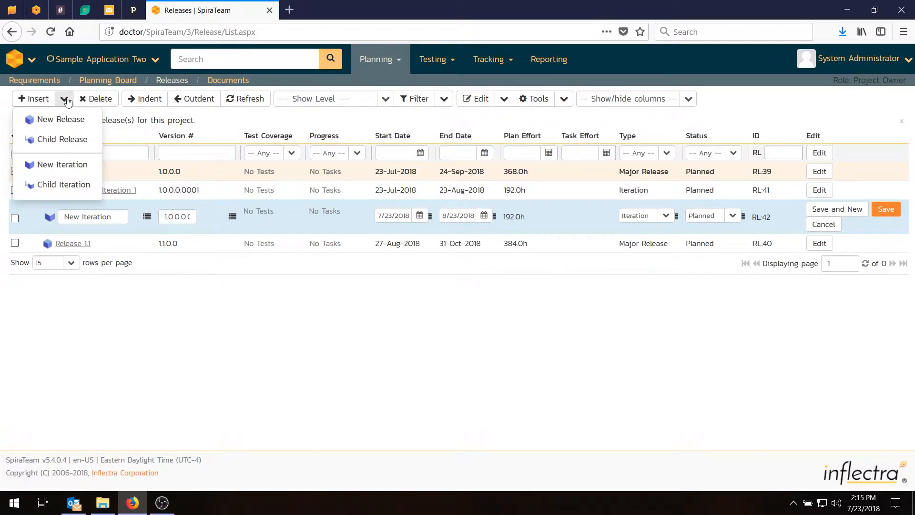
left_click(68, 180)
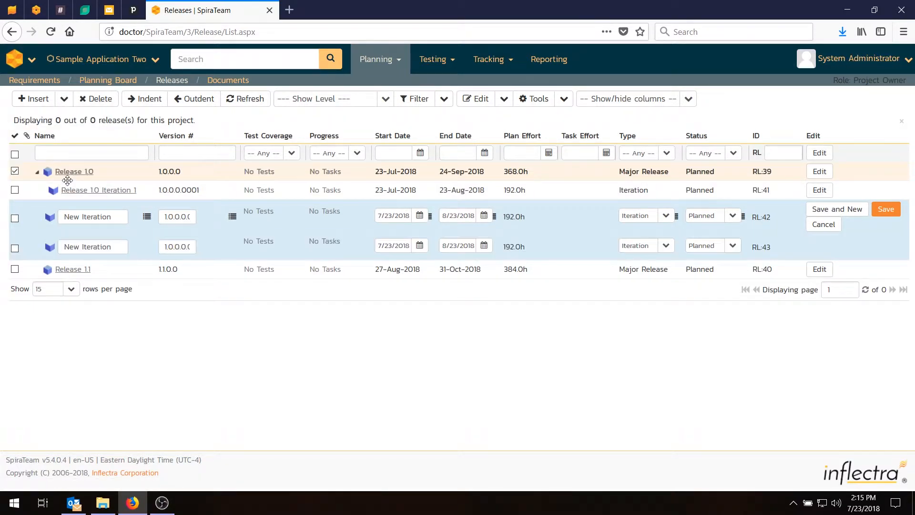
Name the first of the two new iterations "Release 1.0 Iteration 2"
left_click(104, 217)
key("ctrl+a")
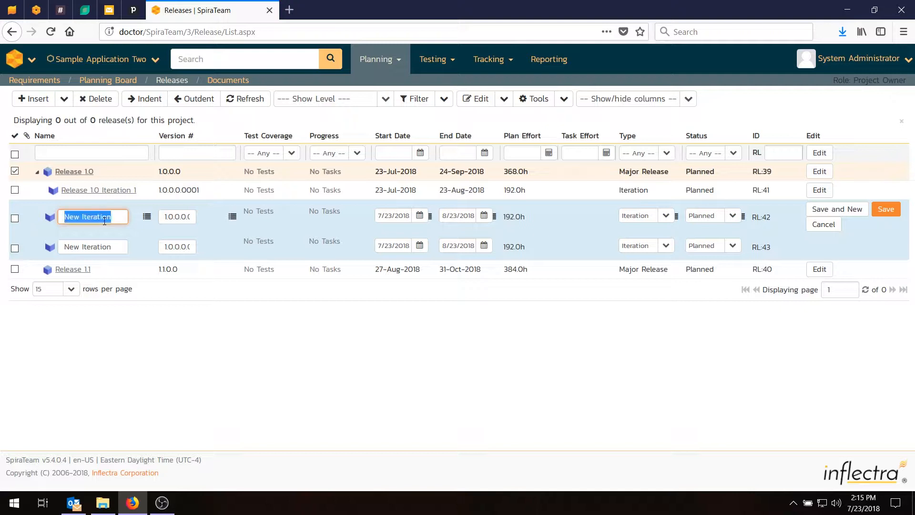
type("Release")
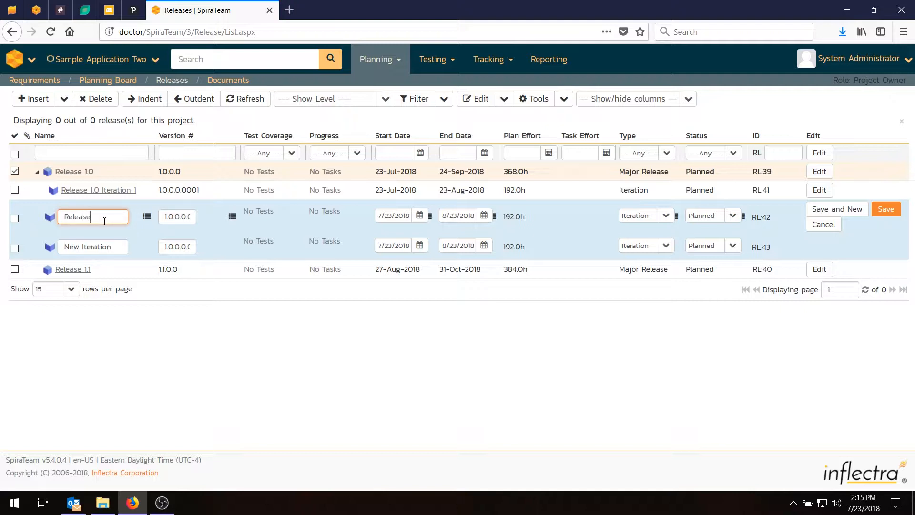
type(" 1.0 Iteration 2")
Name the second new iteration "Release 1.0 Iteration 3" and save both new iterations
left_click(104, 246)
key("ctrl+a")
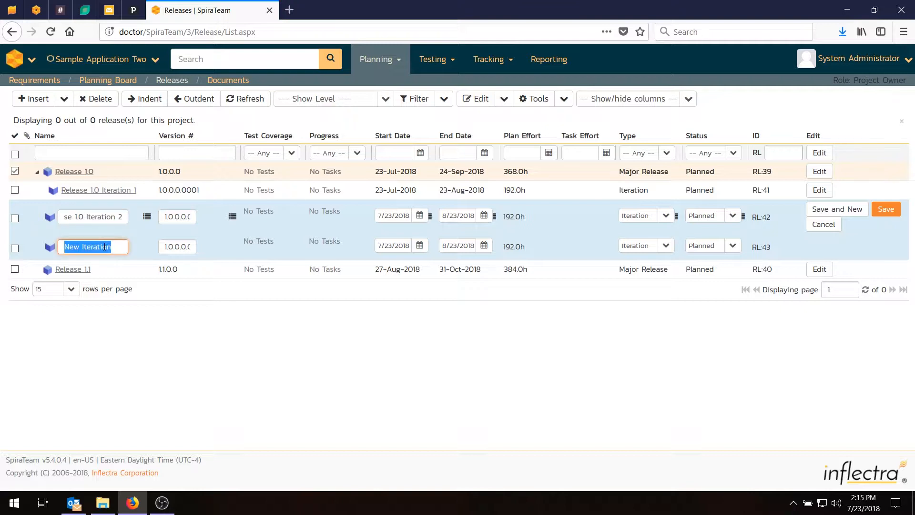
type("Release")
type(" 1.0 Iterat")
type("ion 3")
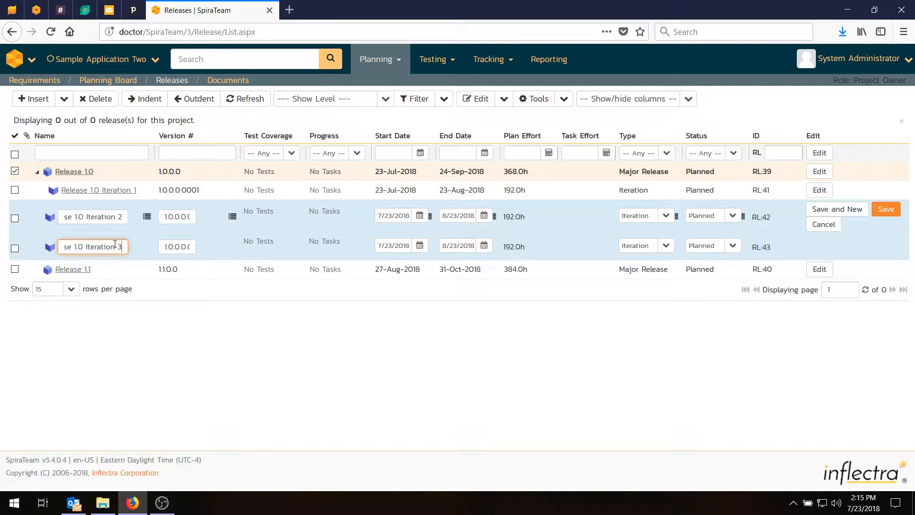
left_click(886, 210)
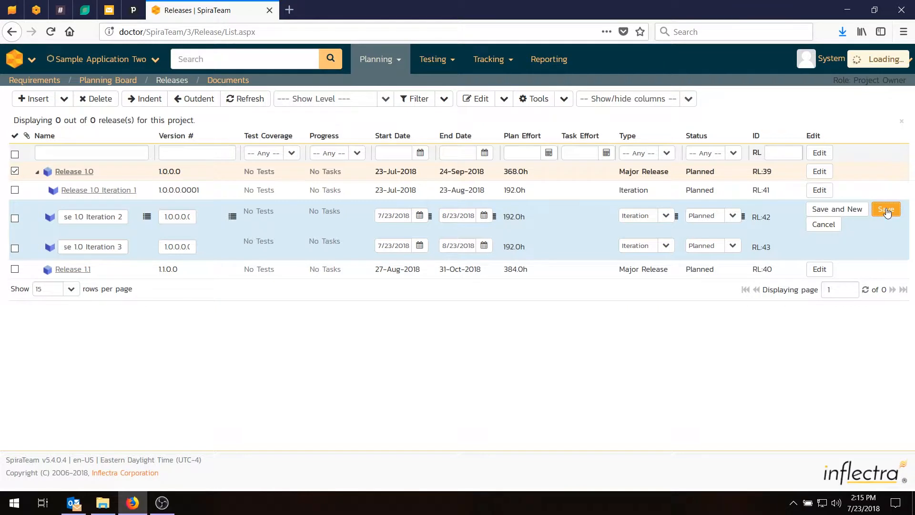
Open the three Release 1.0 iterations for editing together and set Iteration 1's end date to August 9, 2018
left_click(15, 191)
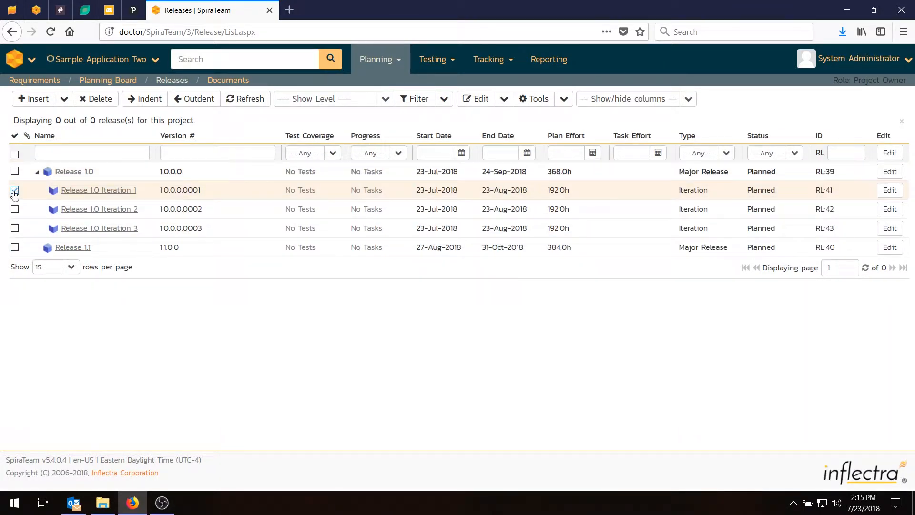
left_click(14, 228)
left_click(19, 211)
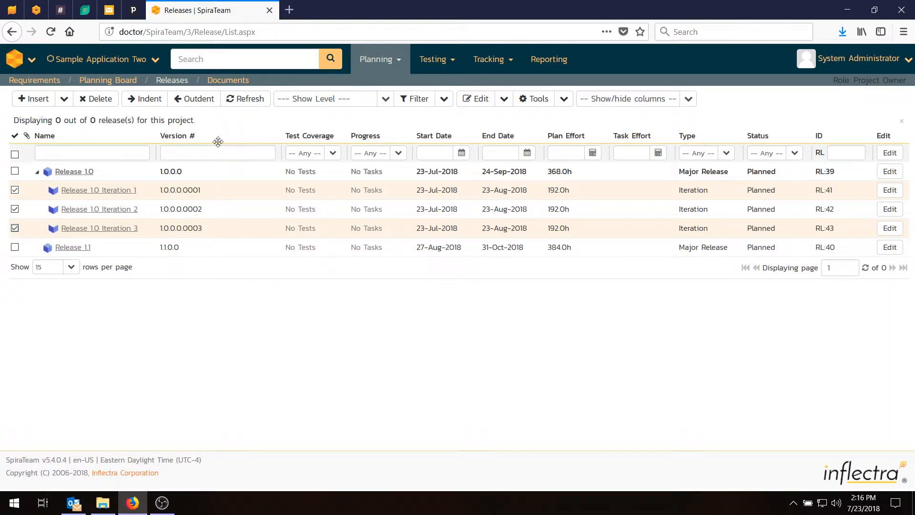
left_click(477, 98)
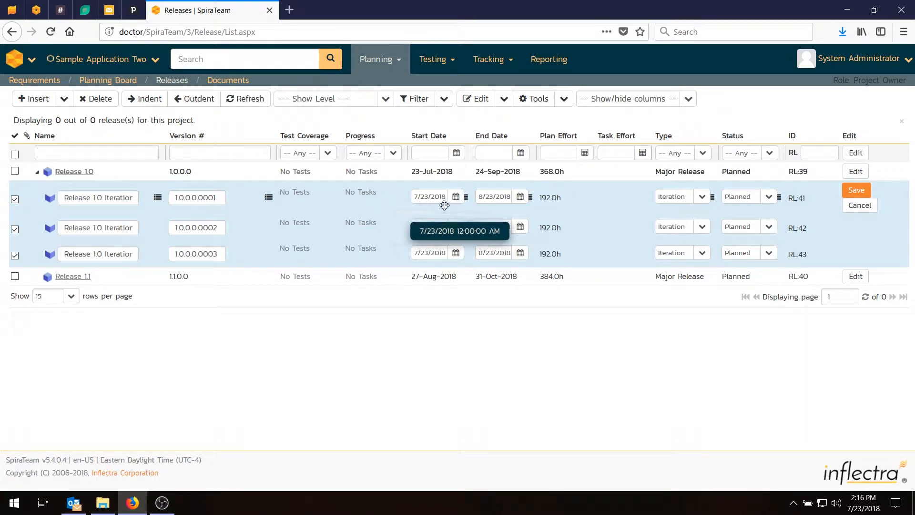
left_click(508, 202)
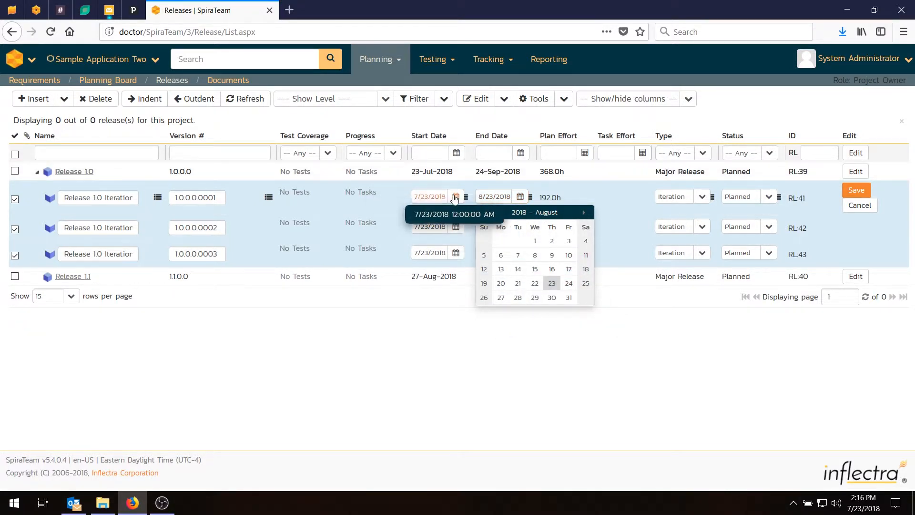
left_click(538, 229)
left_click(511, 197)
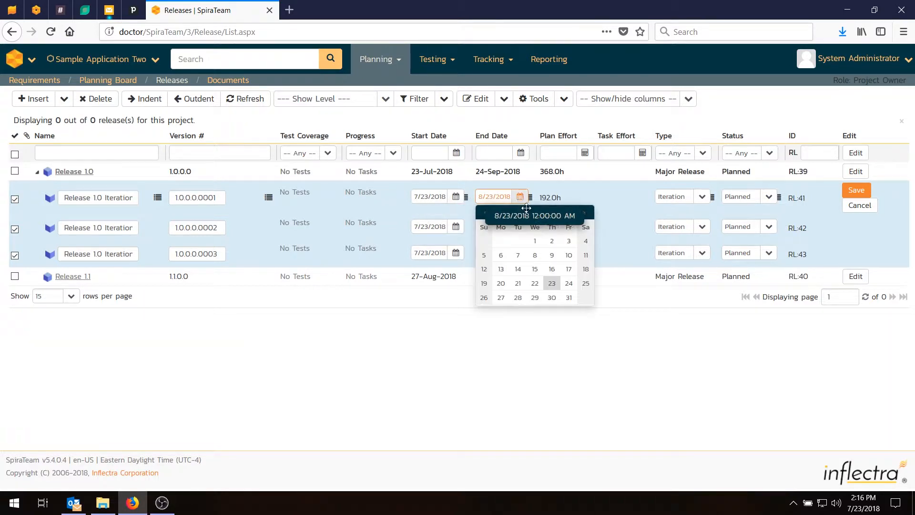
left_click(552, 256)
Set Release 1.0 Iteration 2's start date to August 10, 2018, and save the edited iterations
left_click(433, 227)
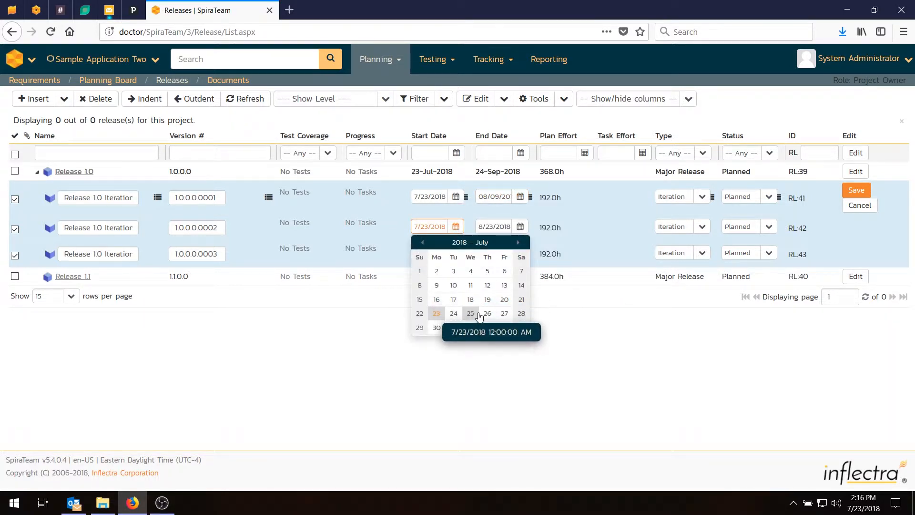
left_click(518, 242)
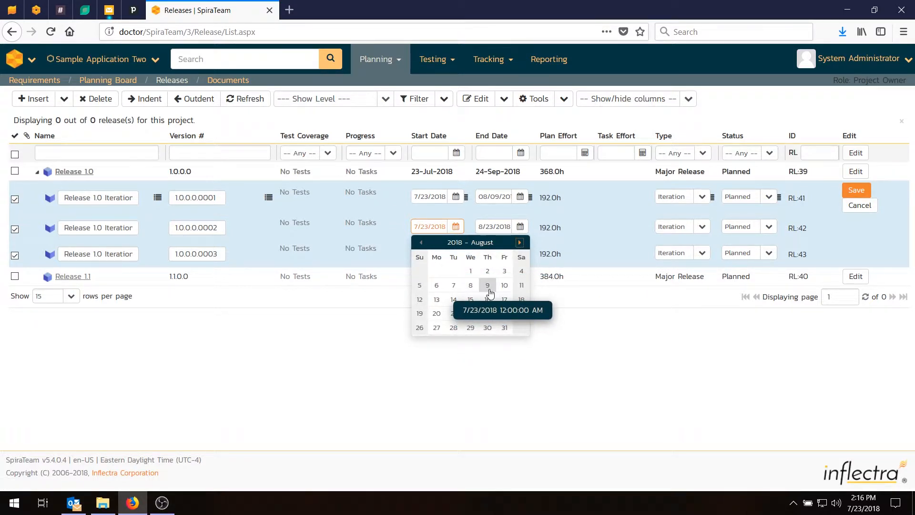
left_click(504, 285)
left_click(521, 227)
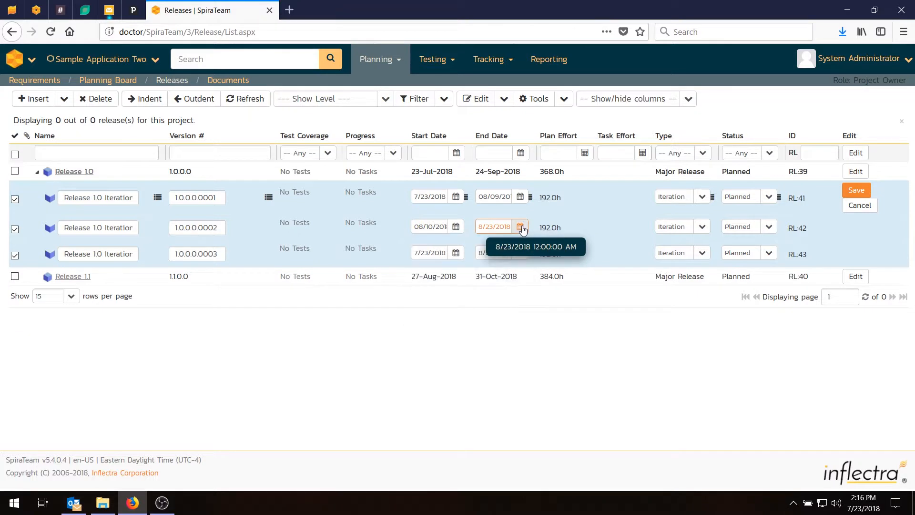
left_click(522, 228)
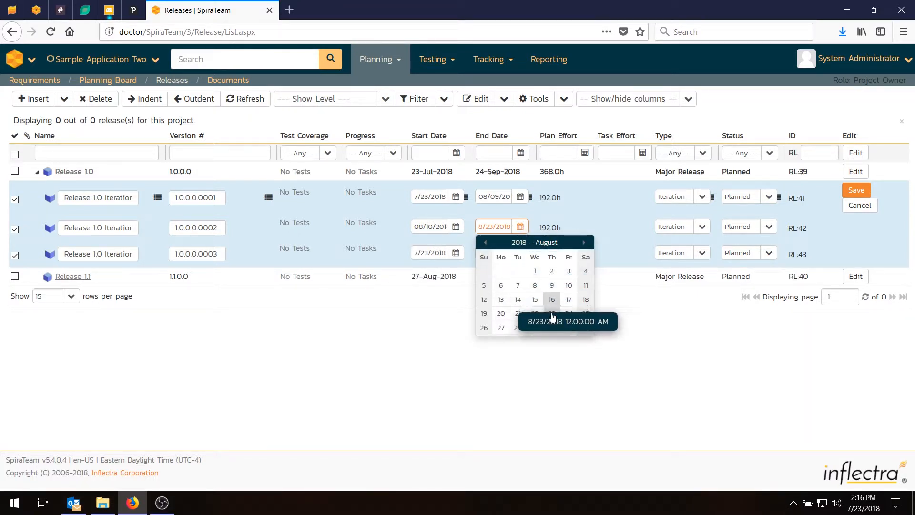
left_click(856, 190)
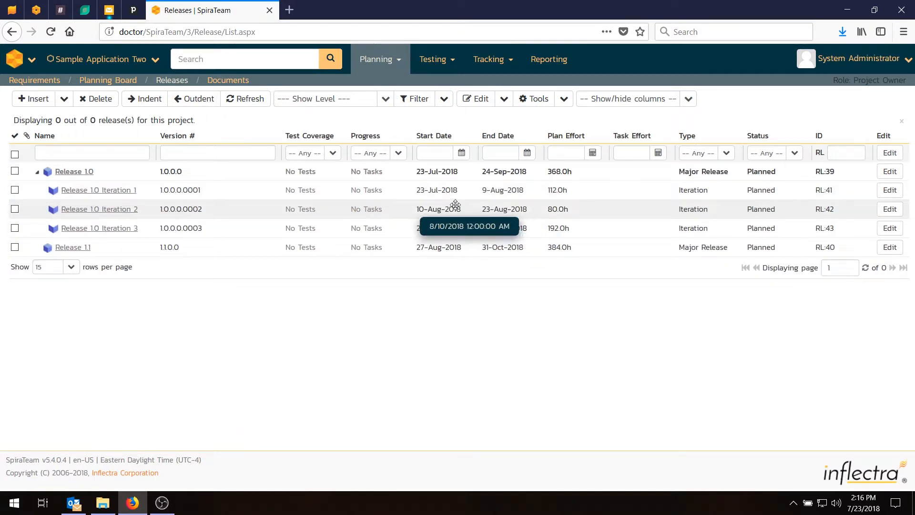
Set Release 1.0 Iteration 3 to run from August 23 to September 13, 2018, and save it
left_click(890, 227)
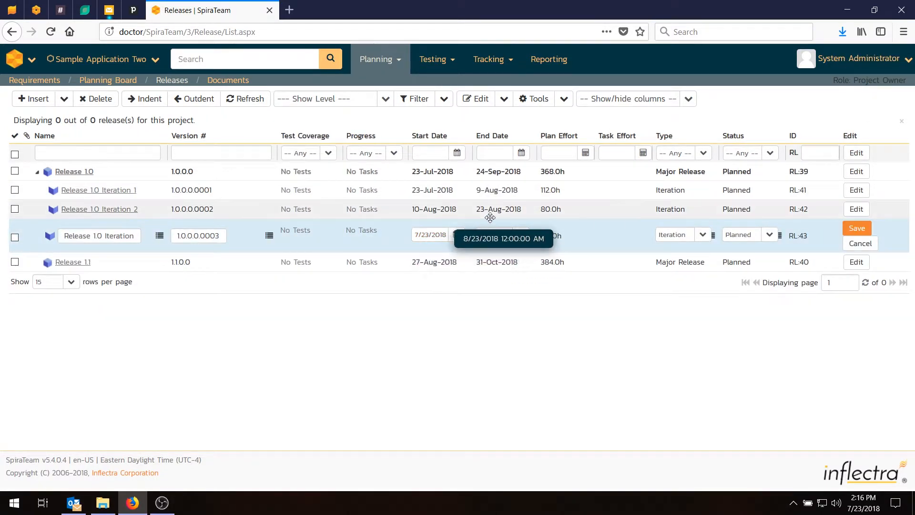
left_click(520, 234)
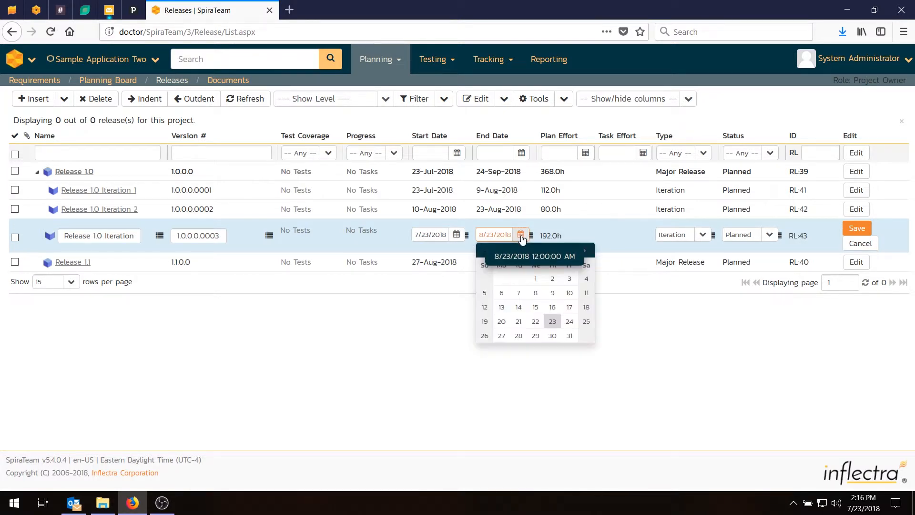
left_click(456, 234)
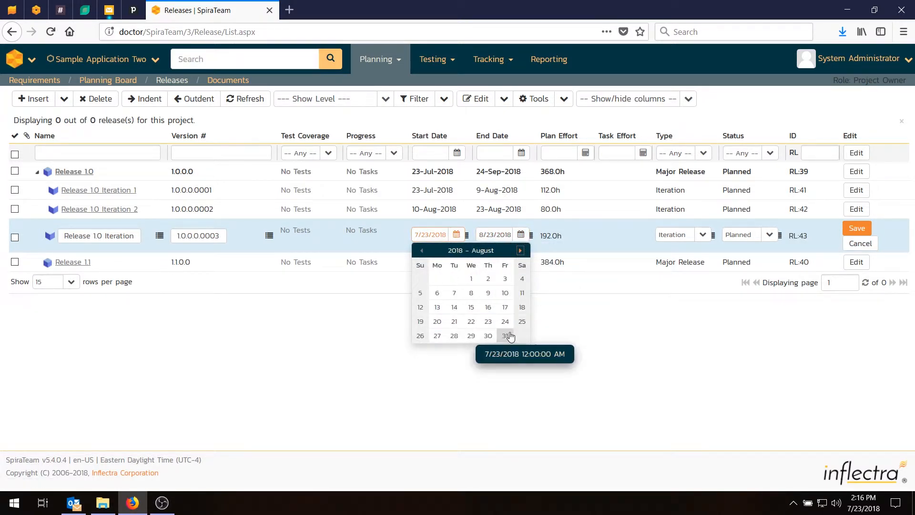
left_click(488, 321)
left_click(522, 236)
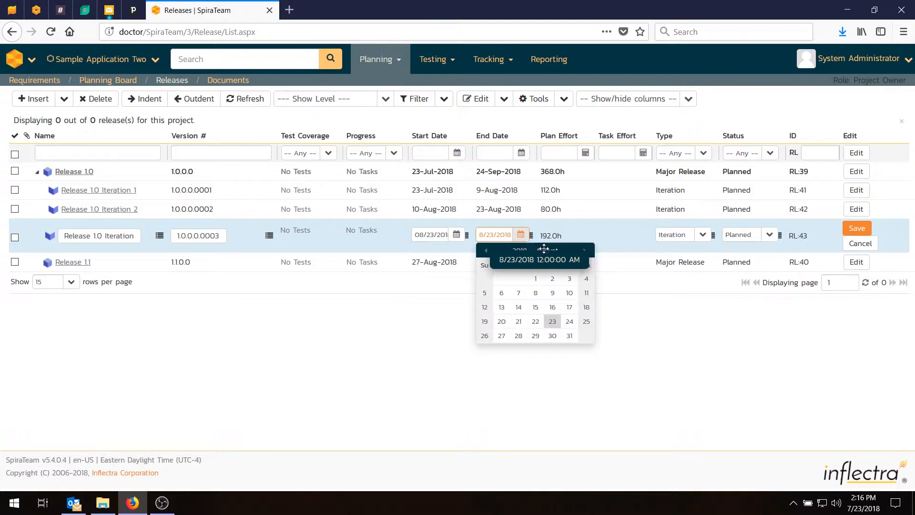
left_click(585, 250)
left_click(552, 307)
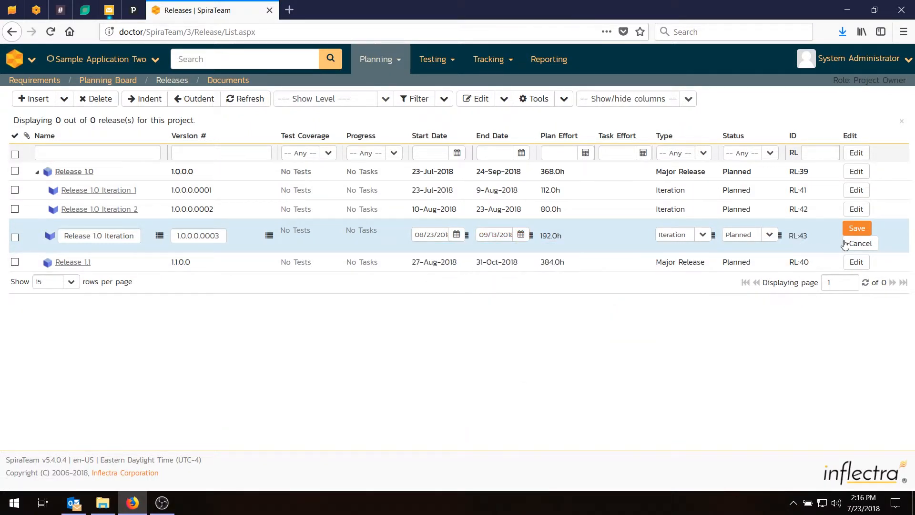
left_click(856, 229)
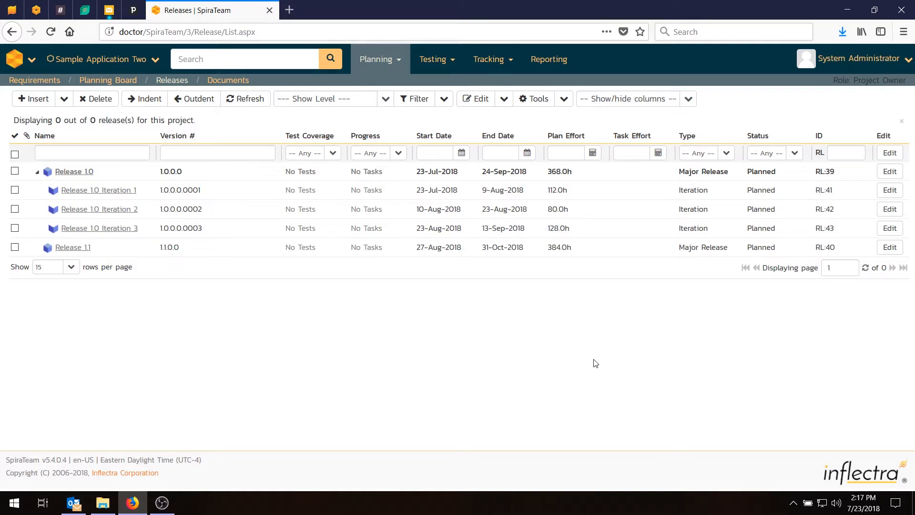
Show the # Resources column in the release list
left_click(688, 98)
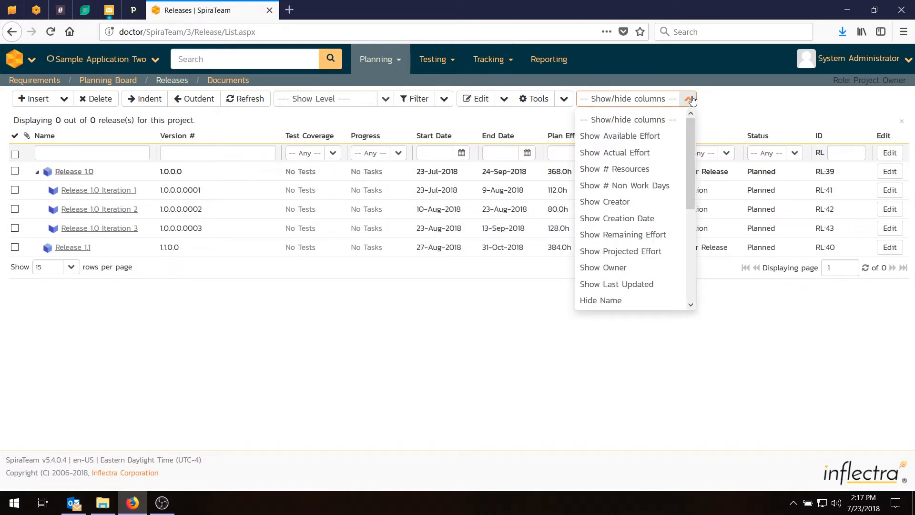
left_click(610, 169)
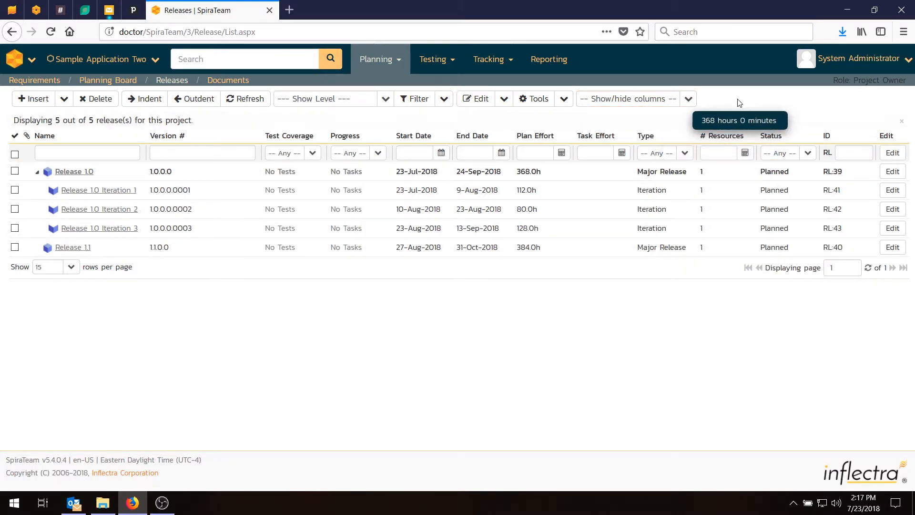
Bulk edit the release list to set the number of resources to 2 for Release 1.0 and its three iterations, and save
left_click(15, 154)
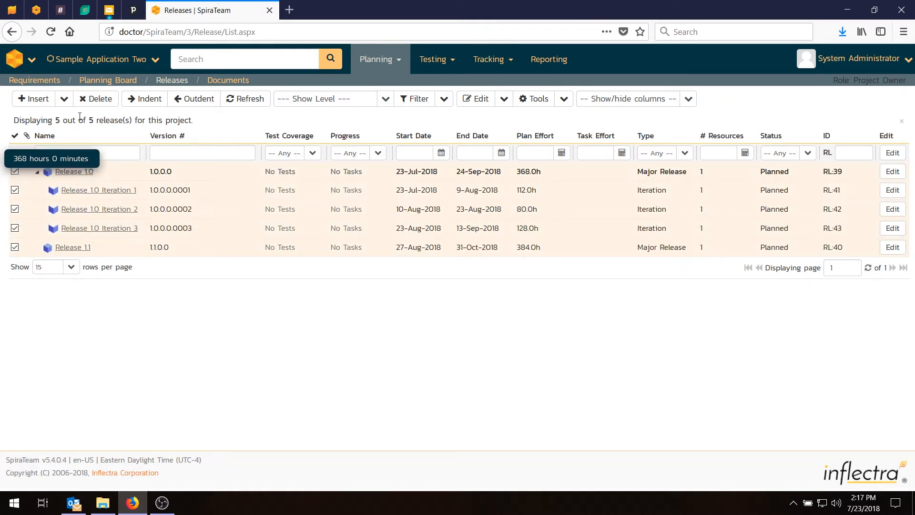
left_click(486, 100)
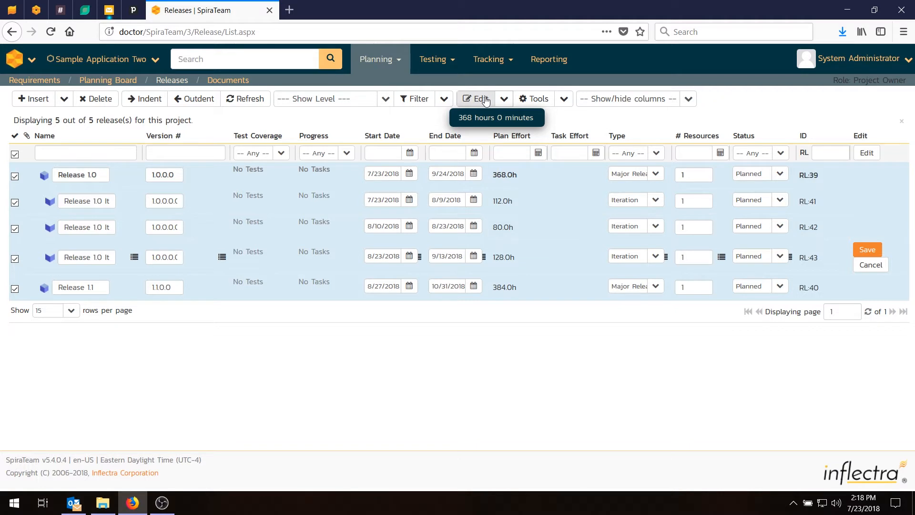
left_click(686, 175)
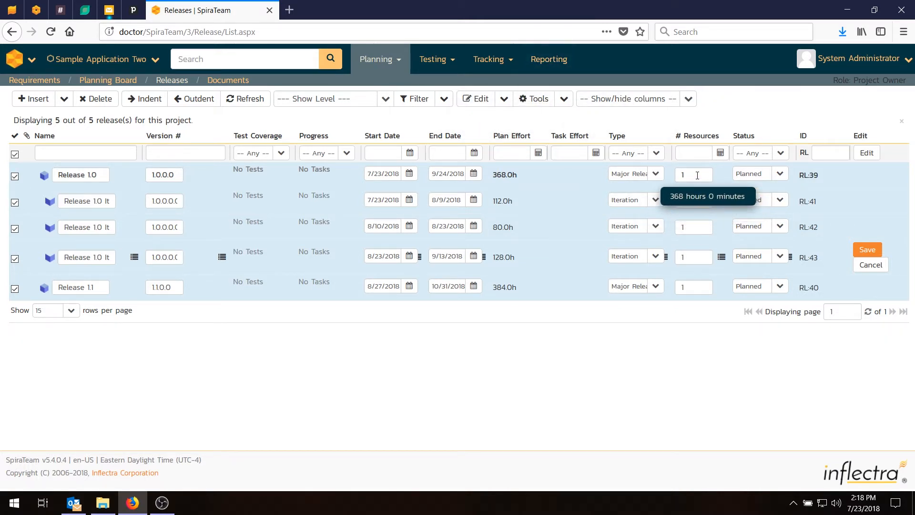
type("2")
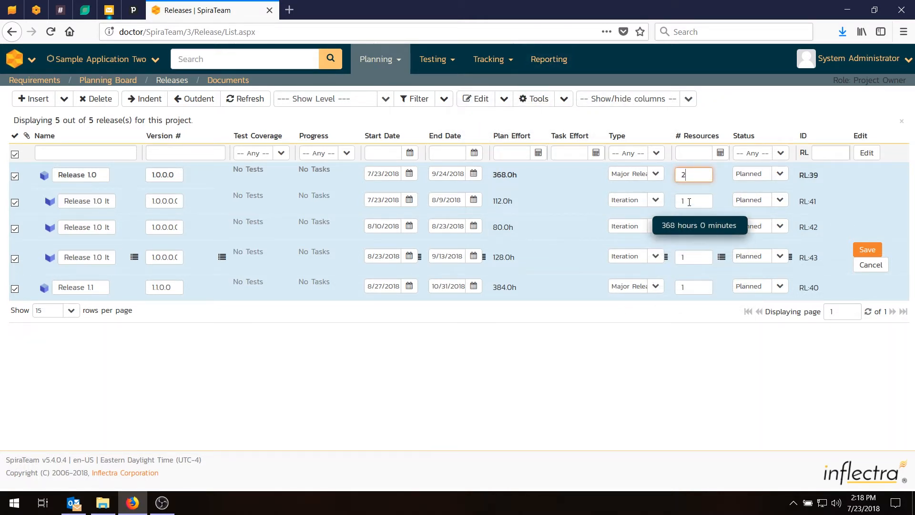
left_click(688, 201)
type("2")
left_click(689, 227)
type("2")
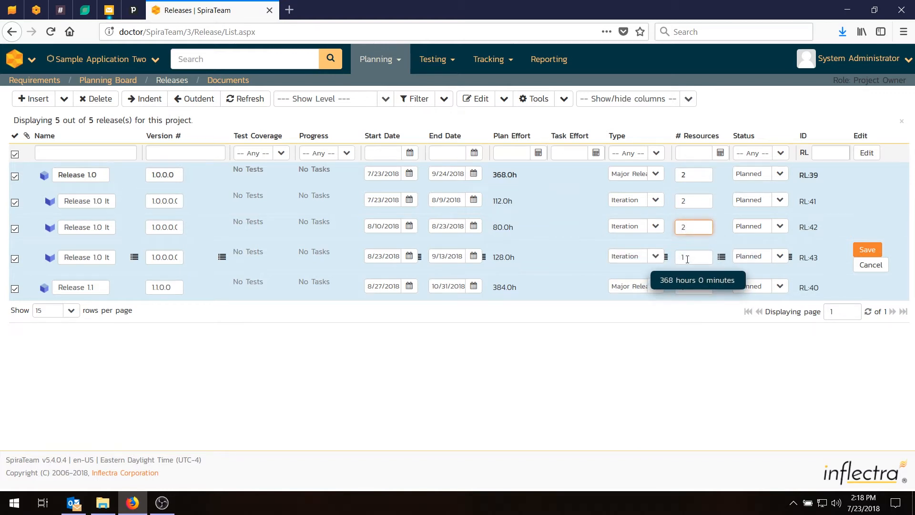
left_click(688, 257)
type("2")
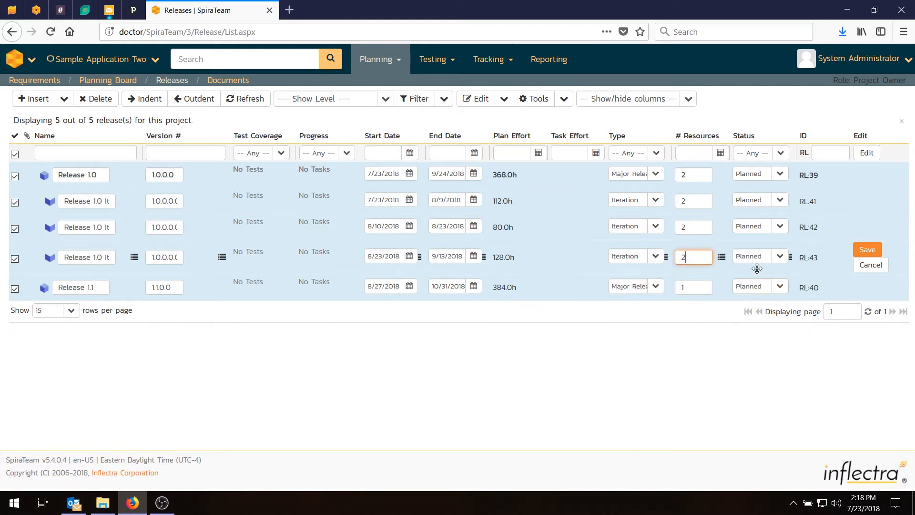
left_click(868, 249)
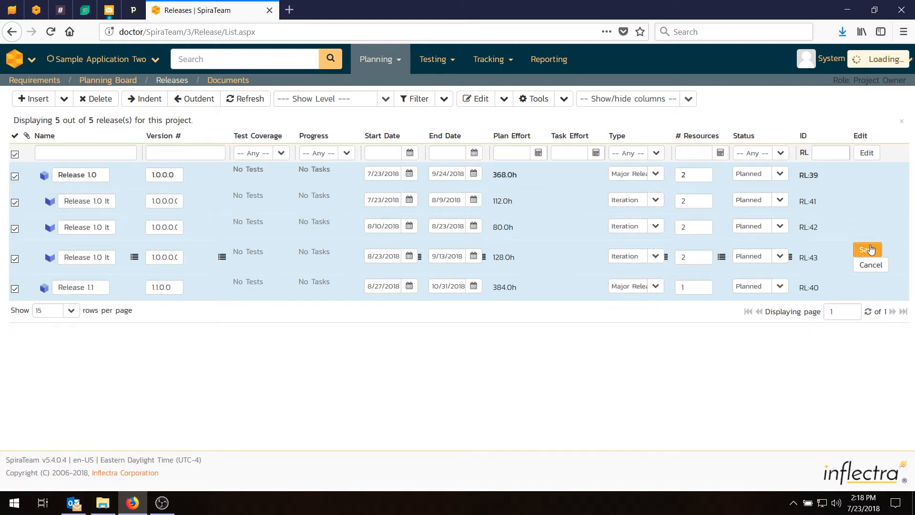